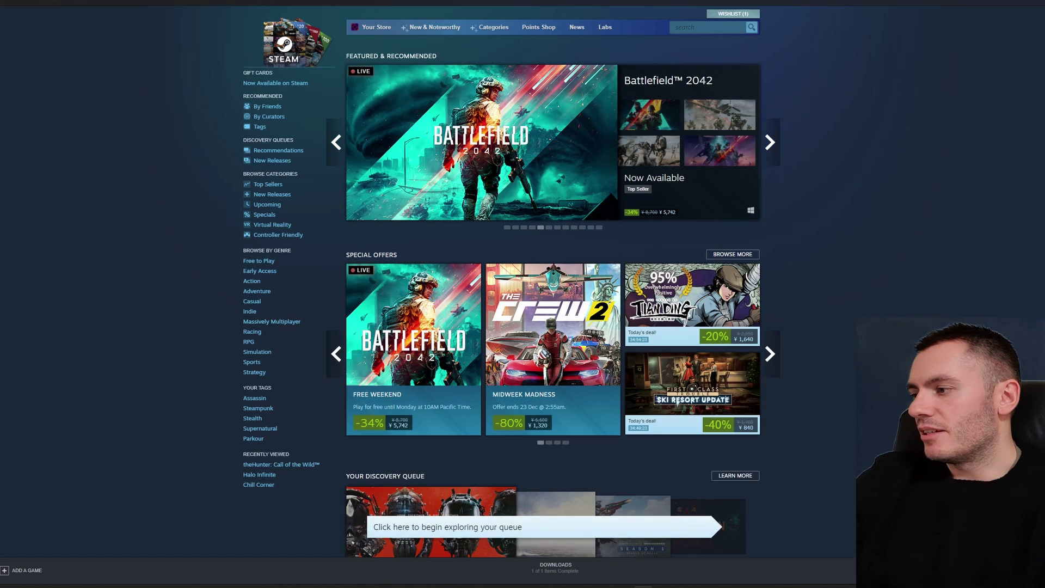
Start adding a non-Steam game and open the file browser for choosing its program
left_click(20, 571)
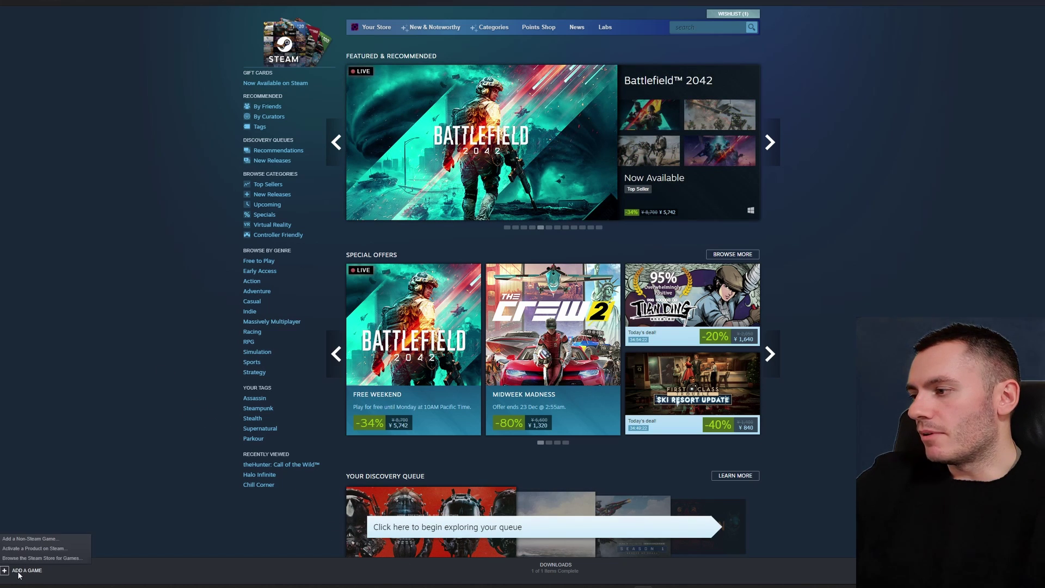
left_click(18, 538)
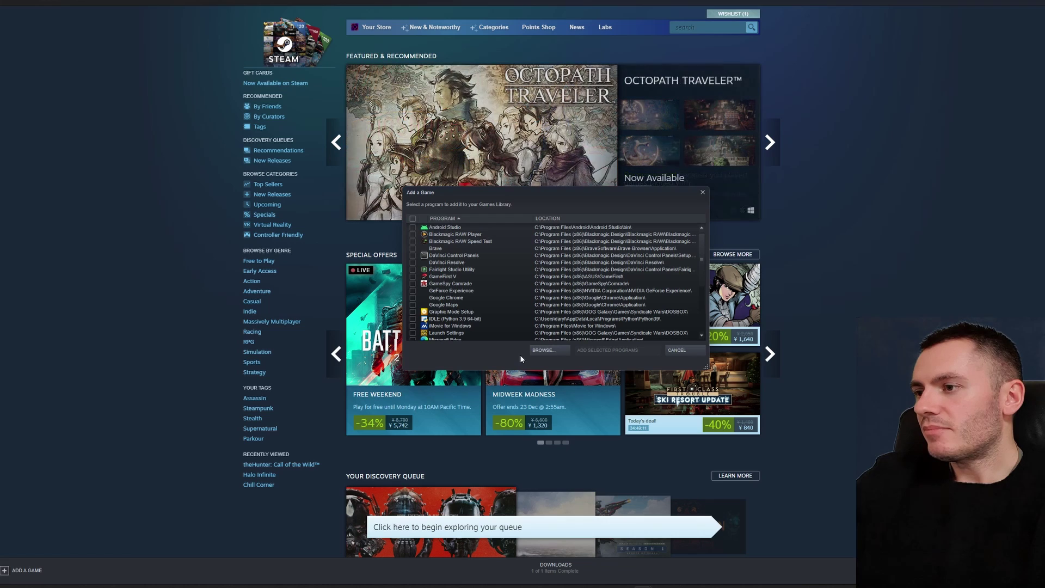
left_click(545, 352)
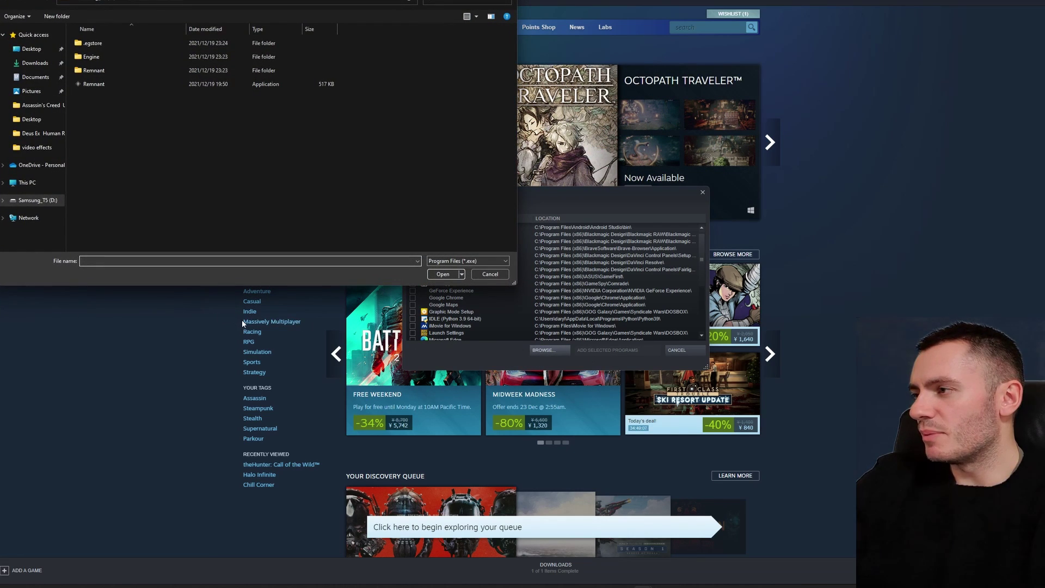
Select the Launcher application in Program Files > Rockstar Games > Launcher on the C: drive, and cancel the file selection
left_click(30, 183)
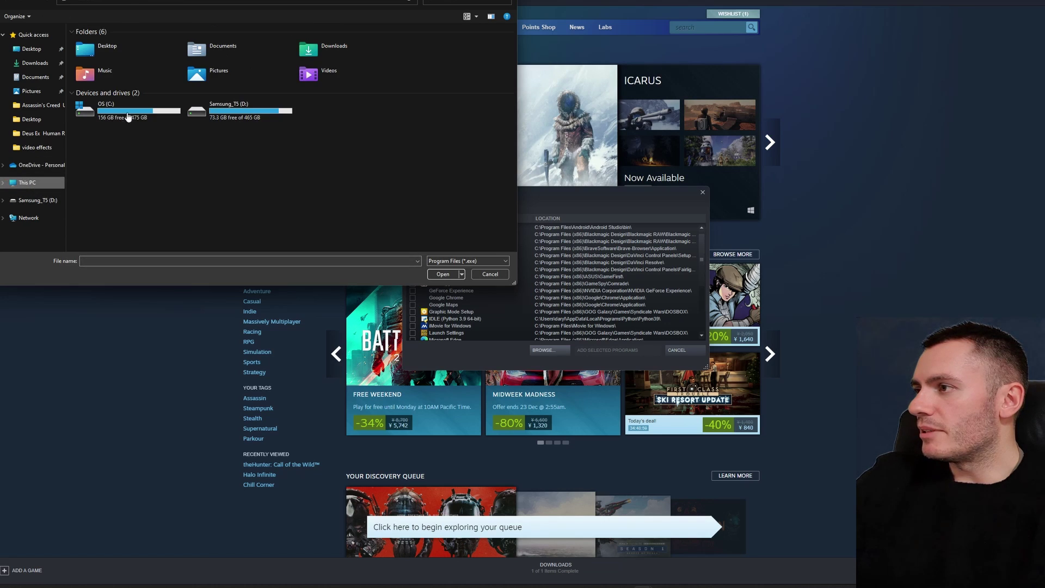
double_click(102, 114)
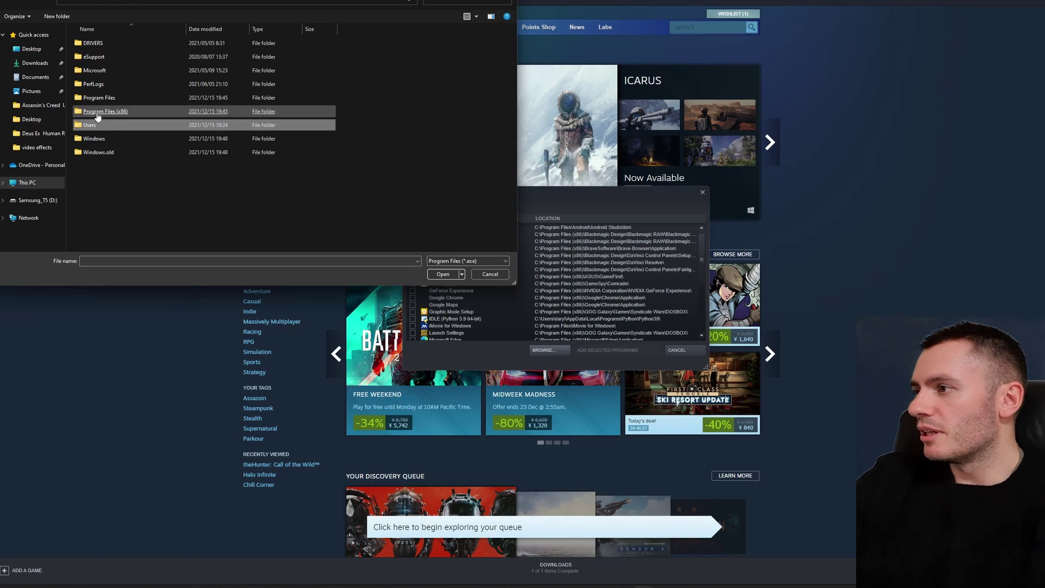
double_click(98, 105)
scroll(112, 158, "down", 1)
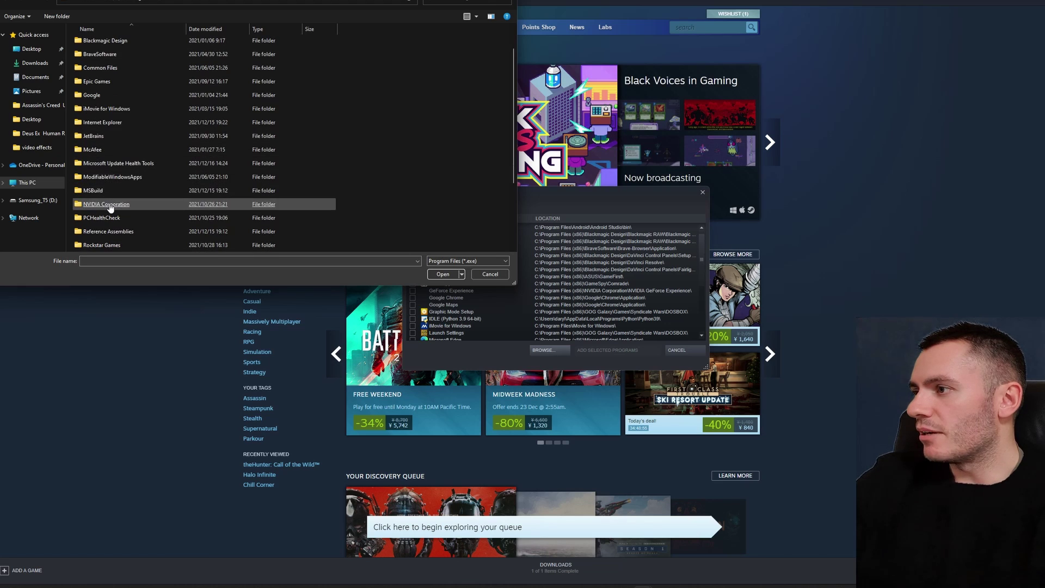
double_click(104, 245)
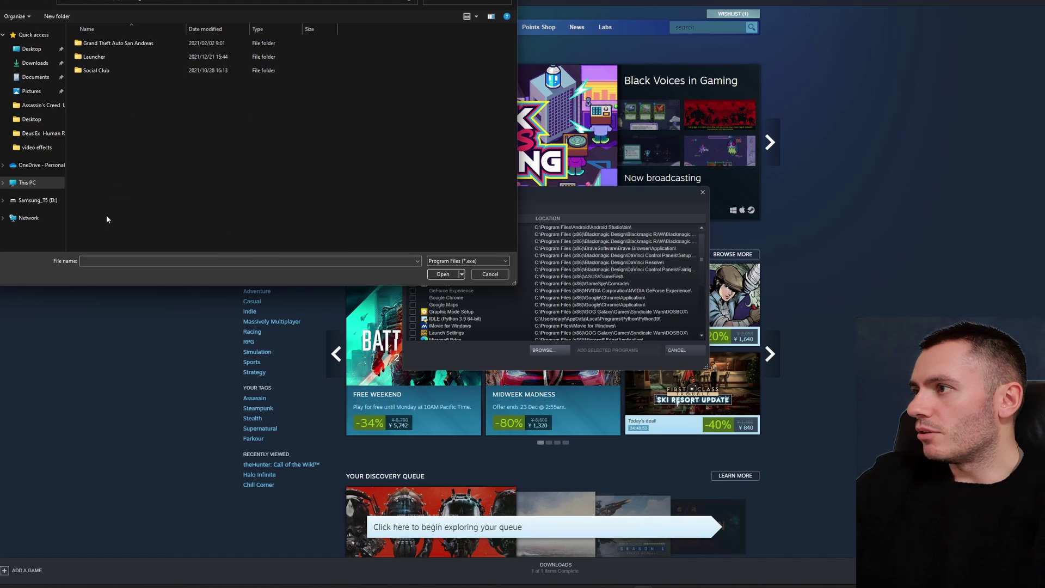
double_click(99, 60)
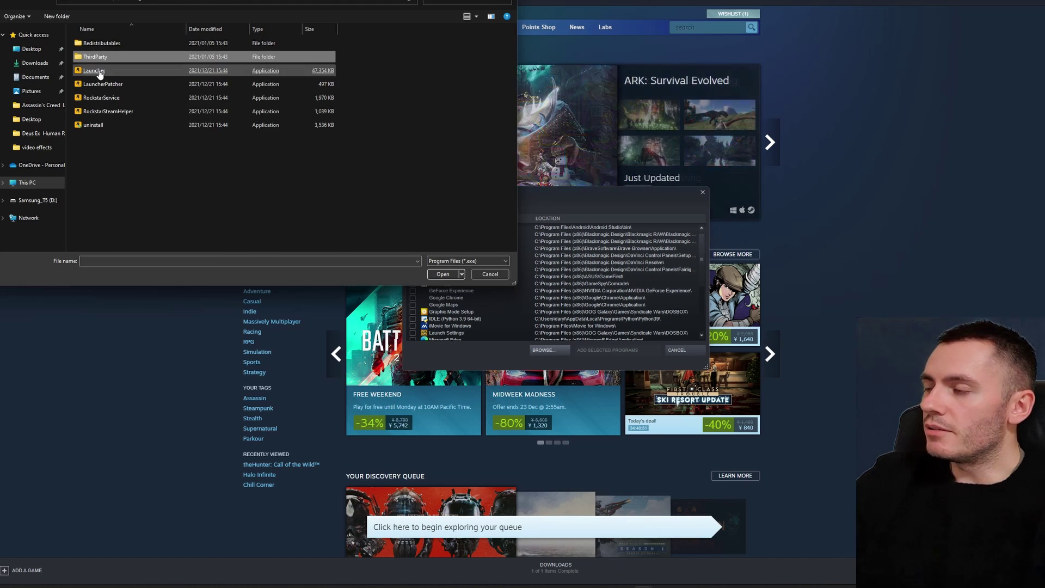
left_click(99, 72)
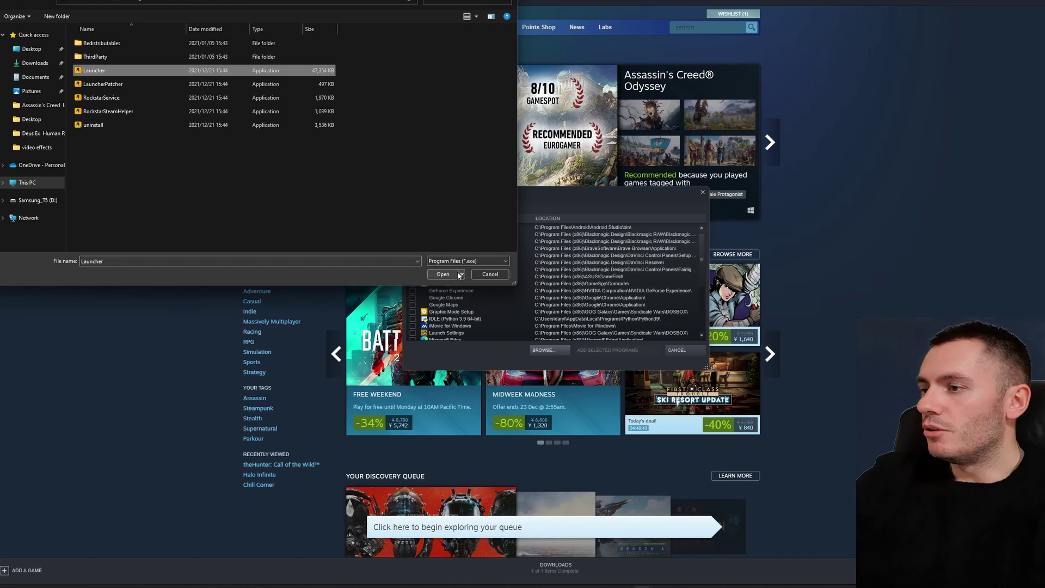
left_click(495, 274)
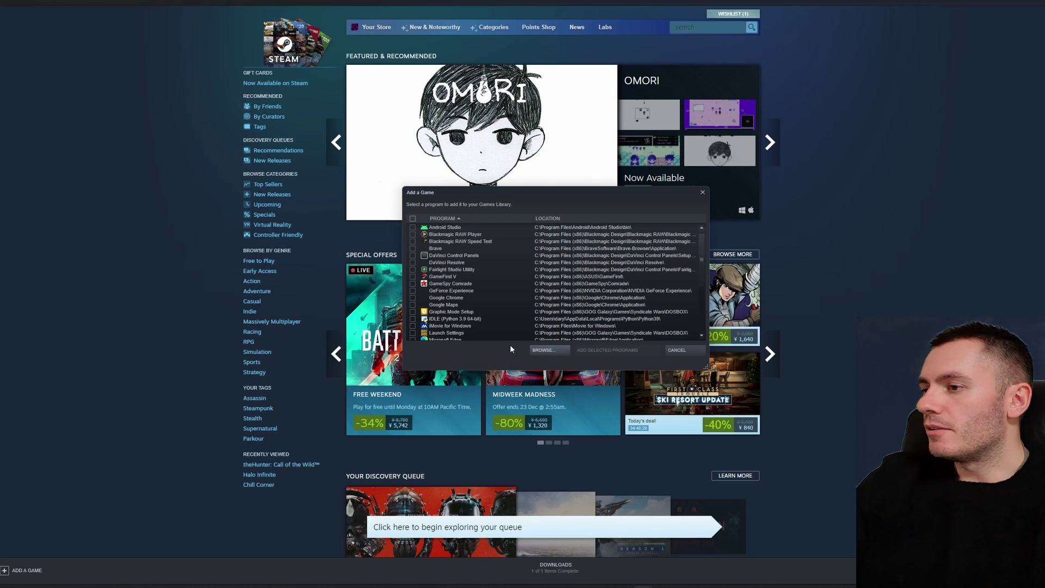
Browse for a program again and go to the Steam folder in Program Files (x86) on the C: drive
left_click(550, 350)
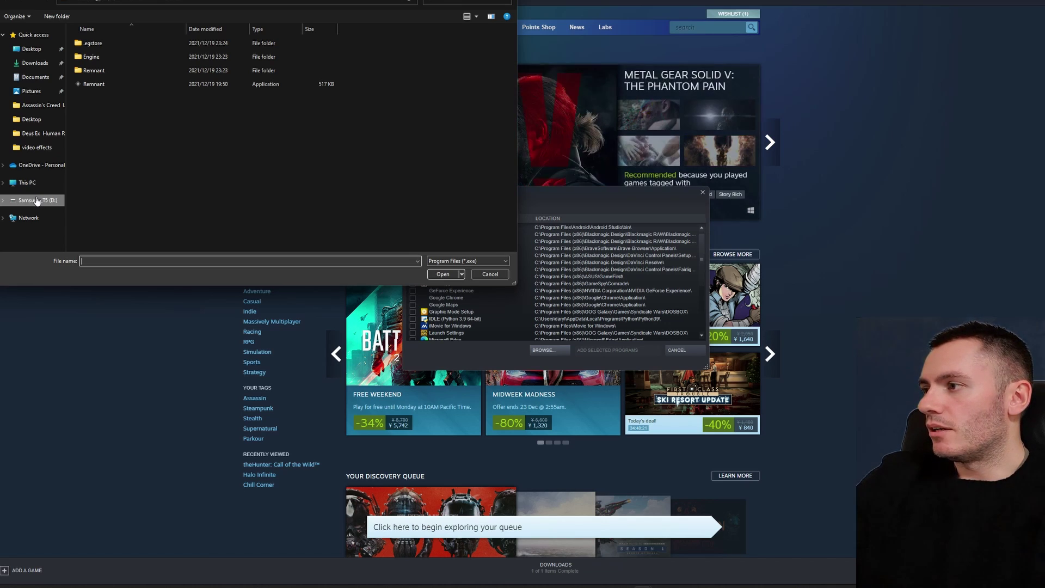
left_click(28, 182)
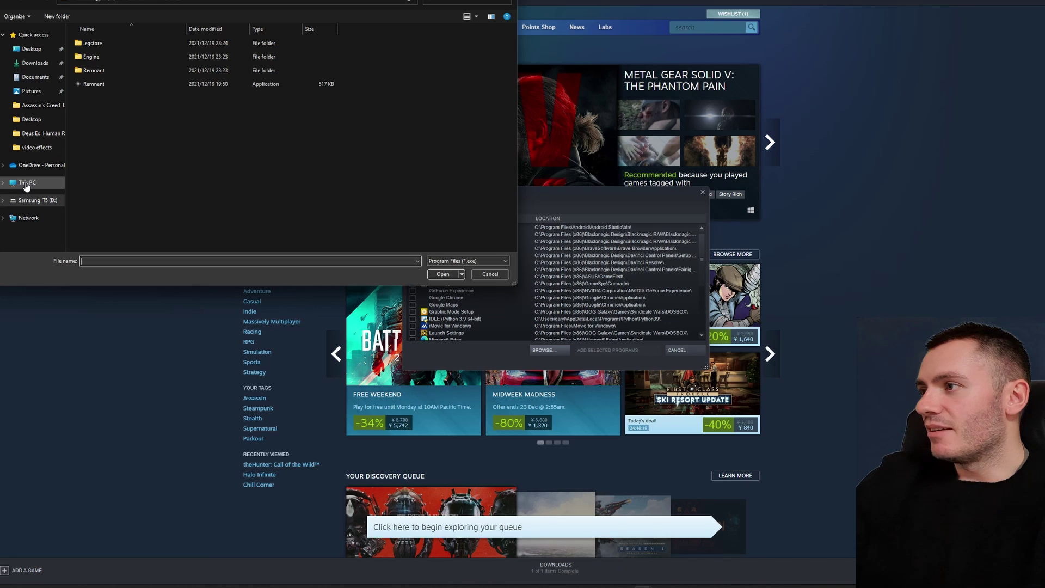
double_click(99, 113)
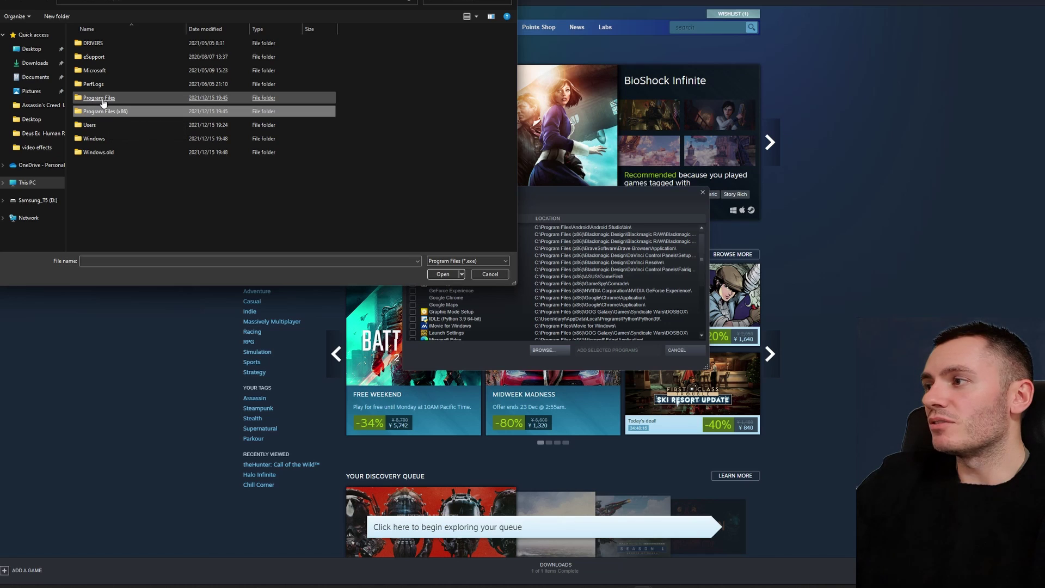
left_click(100, 99)
left_click(100, 113)
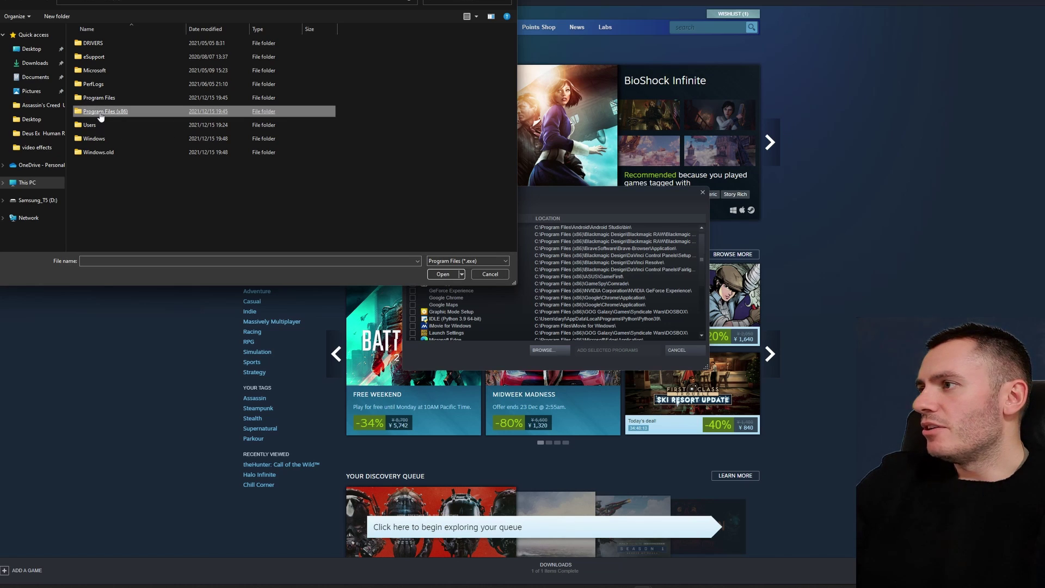
double_click(100, 113)
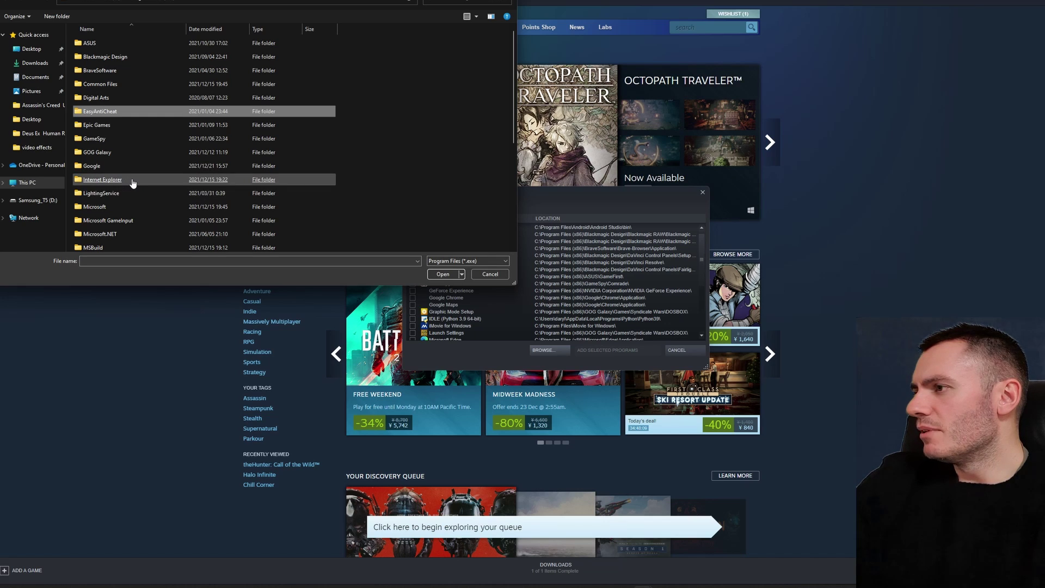
scroll(125, 190, "down", 2)
scroll(123, 192, "down", 1)
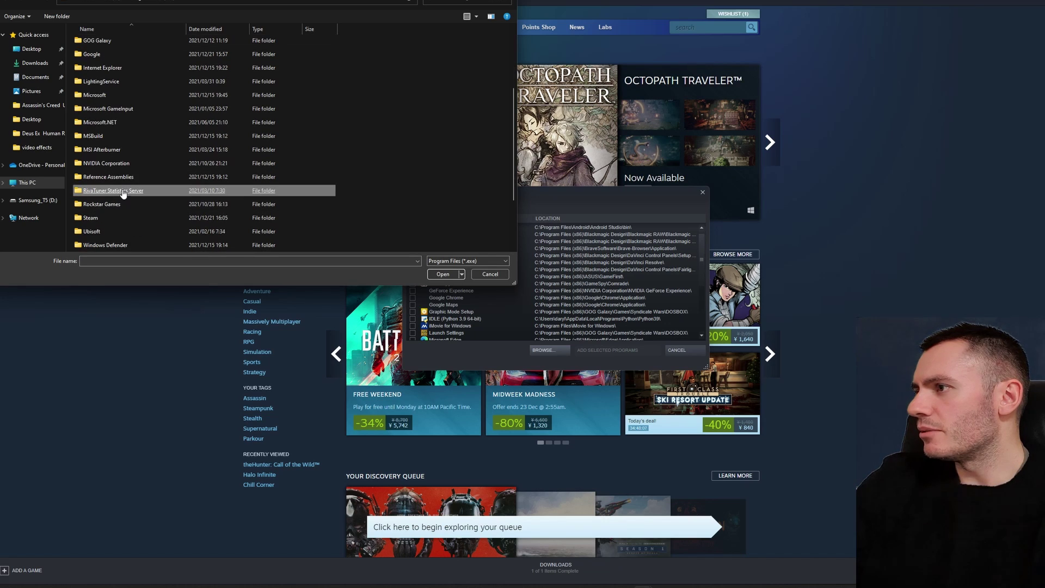
double_click(101, 219)
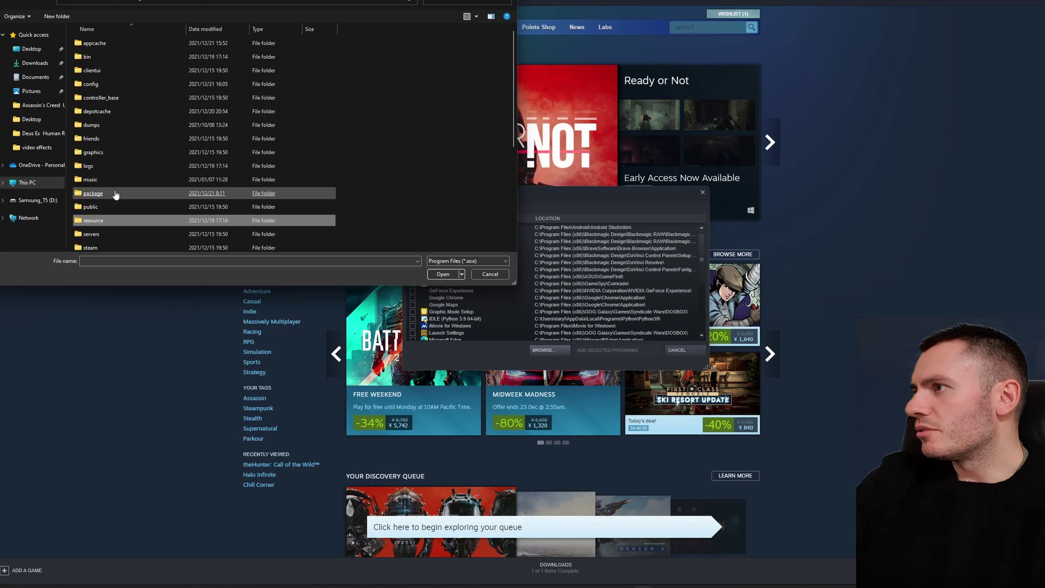
Open the common folder inside steamapps and look through the installed game folders
left_click(115, 193)
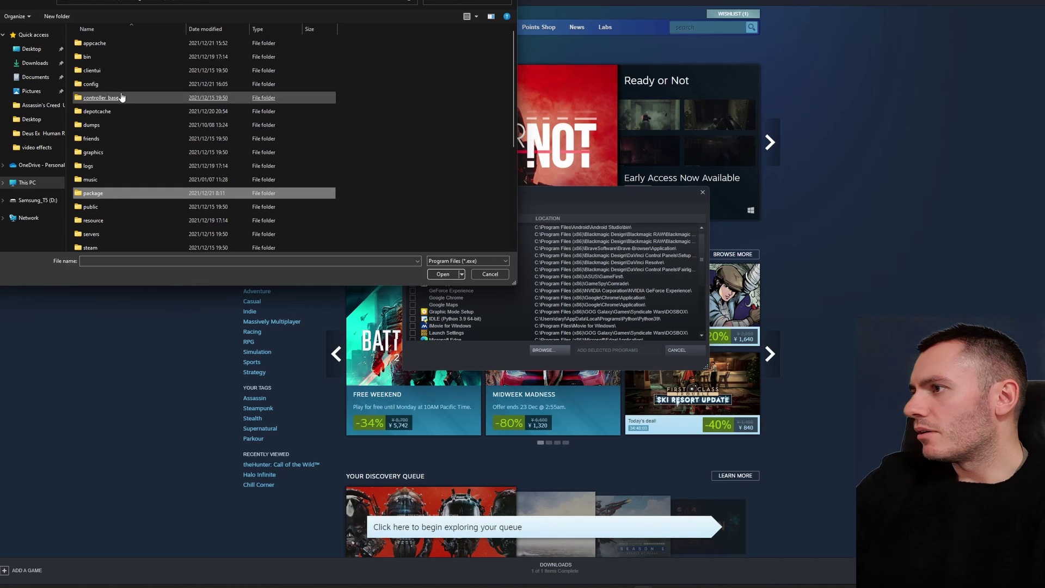
scroll(109, 185, "down", 2)
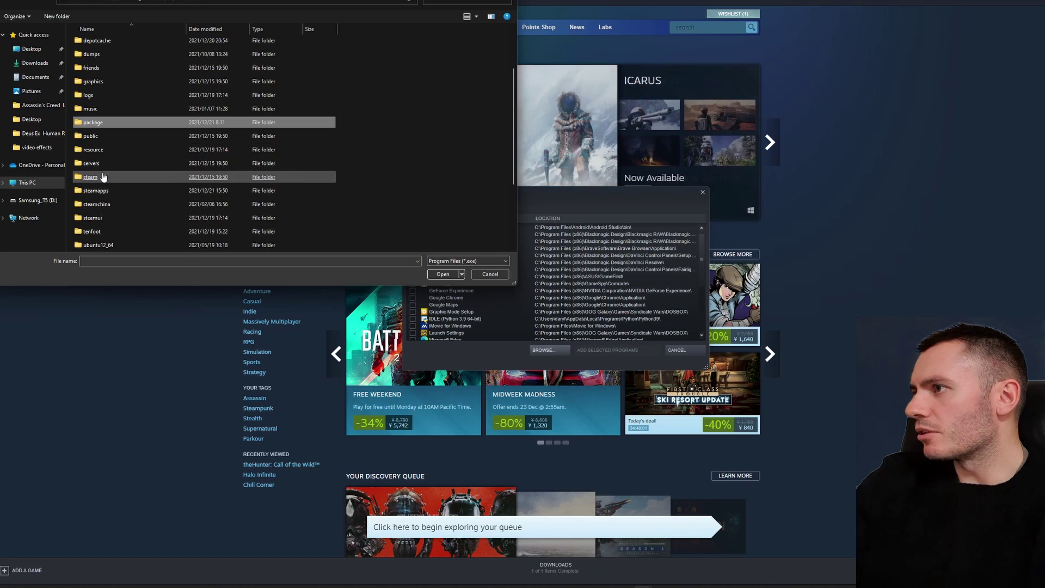
double_click(104, 191)
double_click(102, 43)
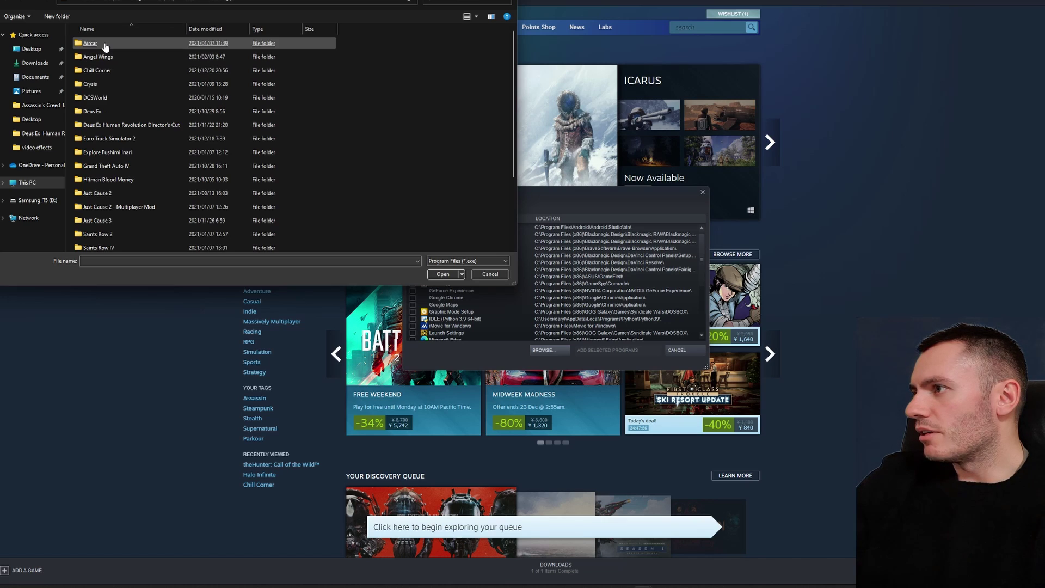
scroll(130, 158, "down", 2)
left_click(131, 157)
scroll(129, 173, "down", 1)
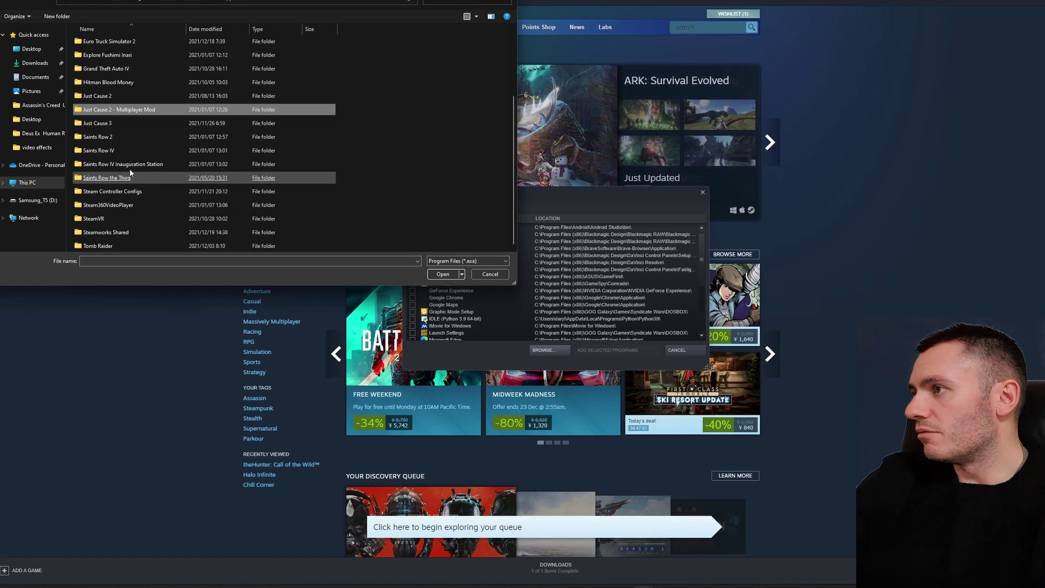
Select the GTAIV application in Grand Theft Auto IV > GTAIV, and cancel both the file selection and adding a game
double_click(100, 69)
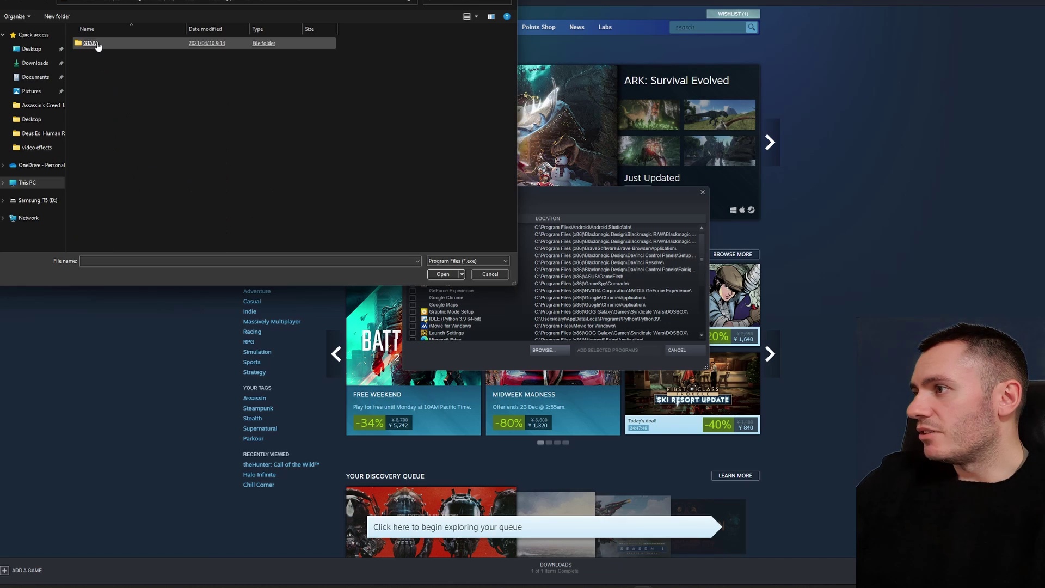
double_click(98, 46)
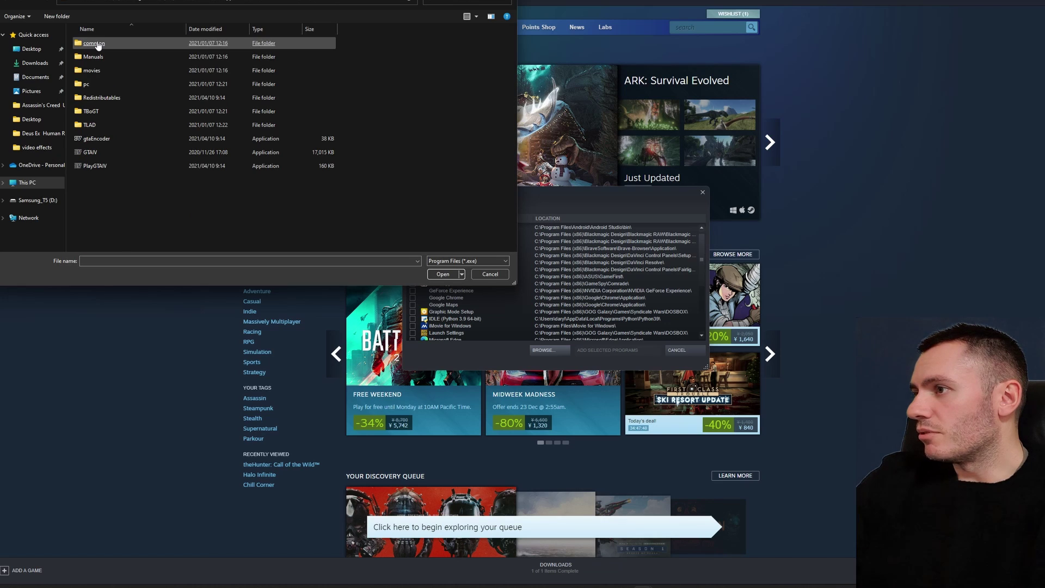
left_click(105, 157)
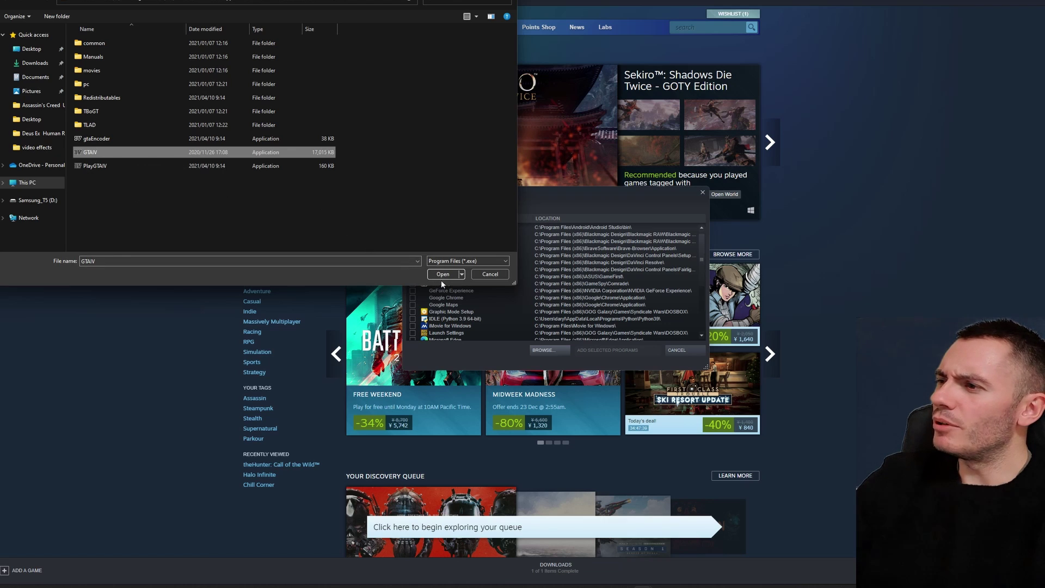
left_click(492, 275)
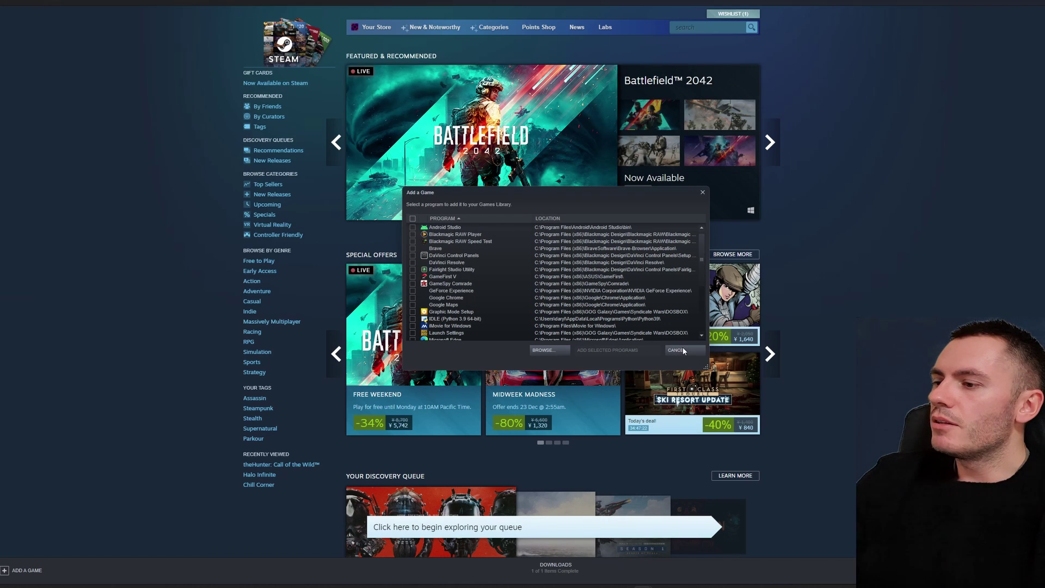
left_click(681, 351)
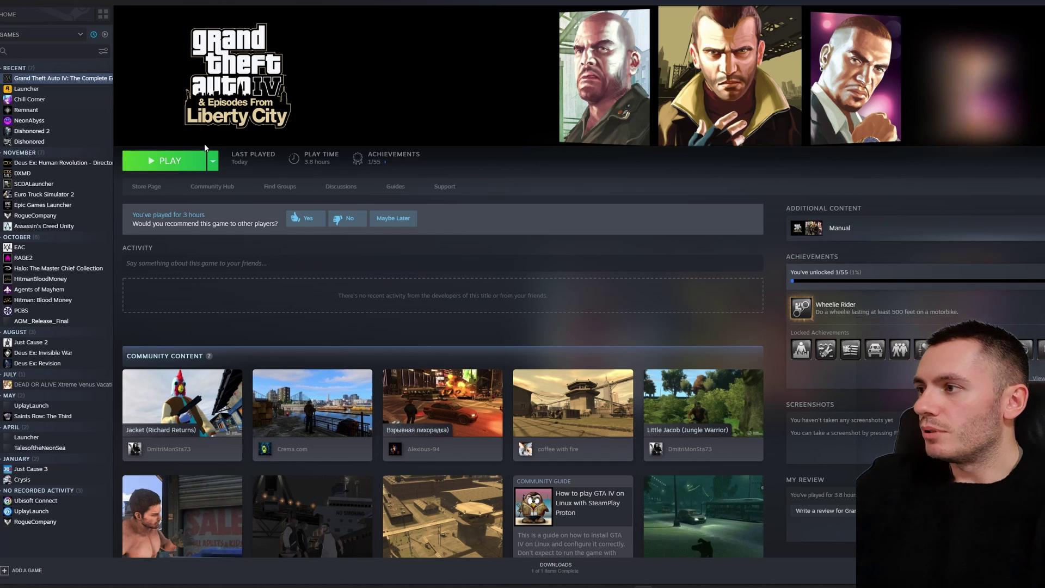
Launch Grand Theft Auto IV: The Complete Edition from the library and choose to quit at its start screen
left_click(171, 161)
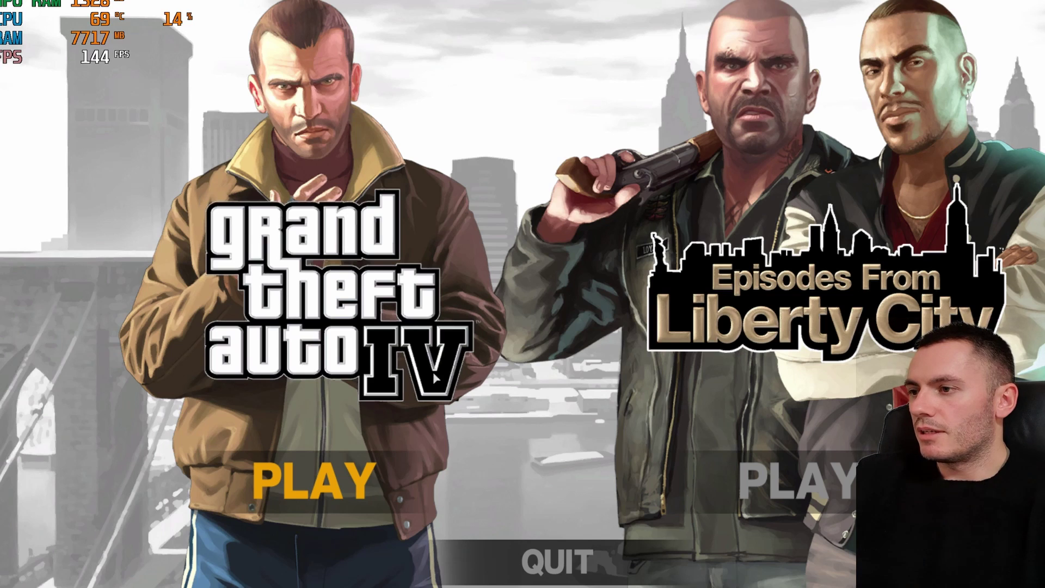
left_click(593, 559)
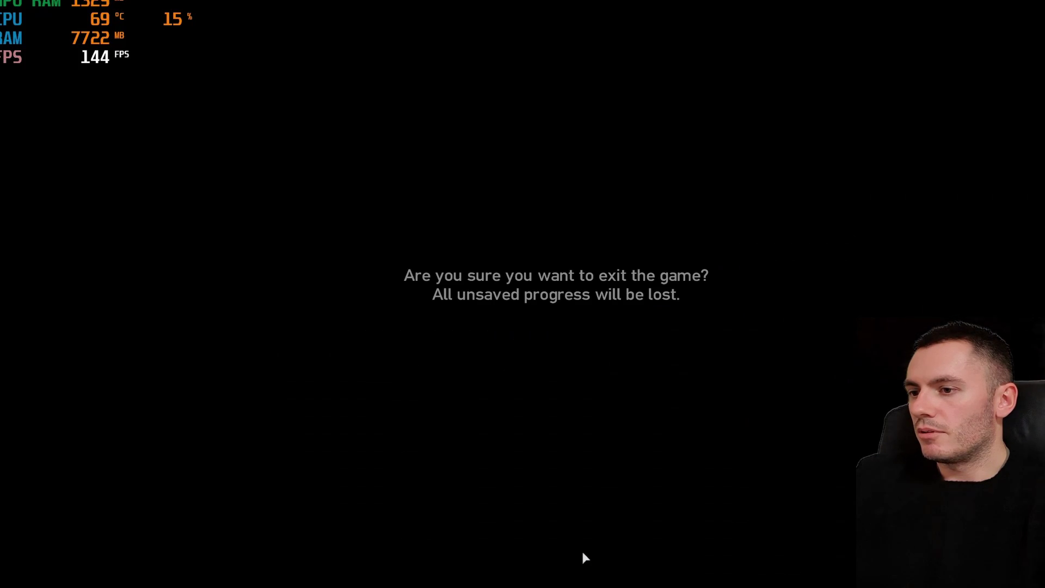